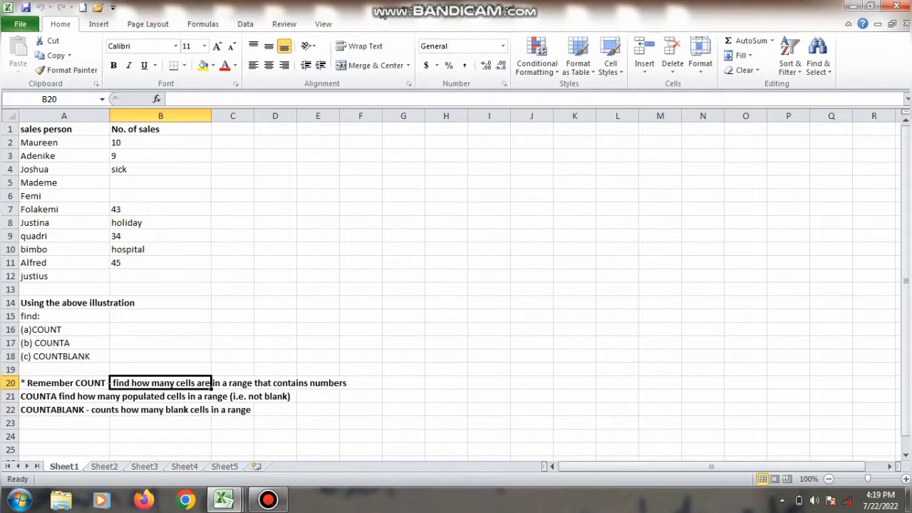
Review the sales person and No. of sales entries in rows 2 to 12 and the COUNT, COUNTA and COUNTBLANK tasks.
click(60, 353)
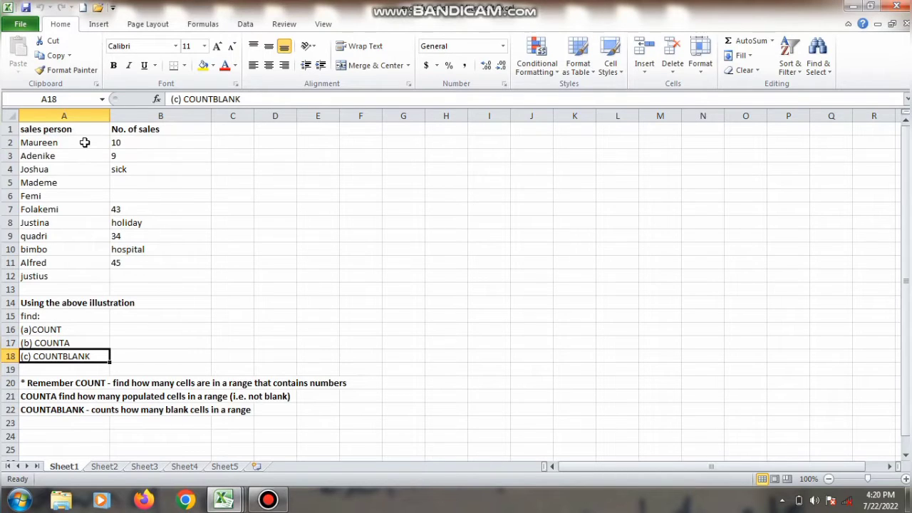
click(164, 153)
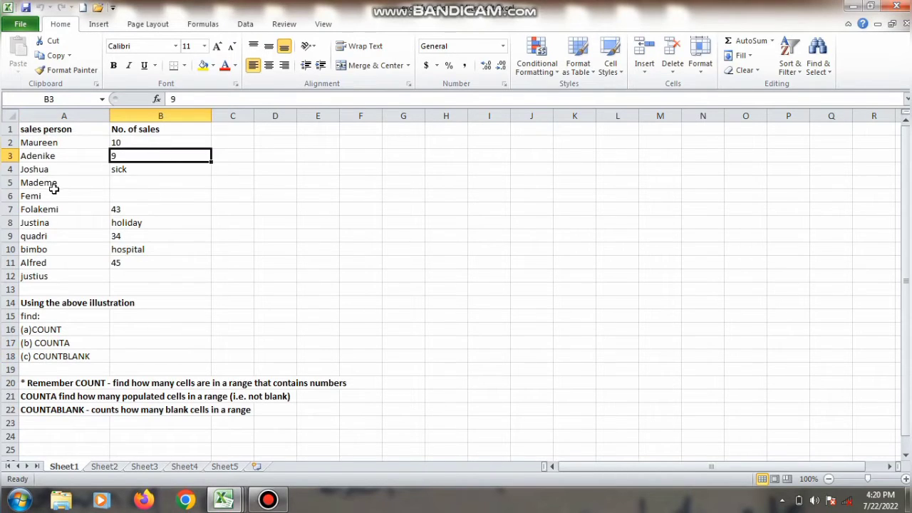
click(119, 169)
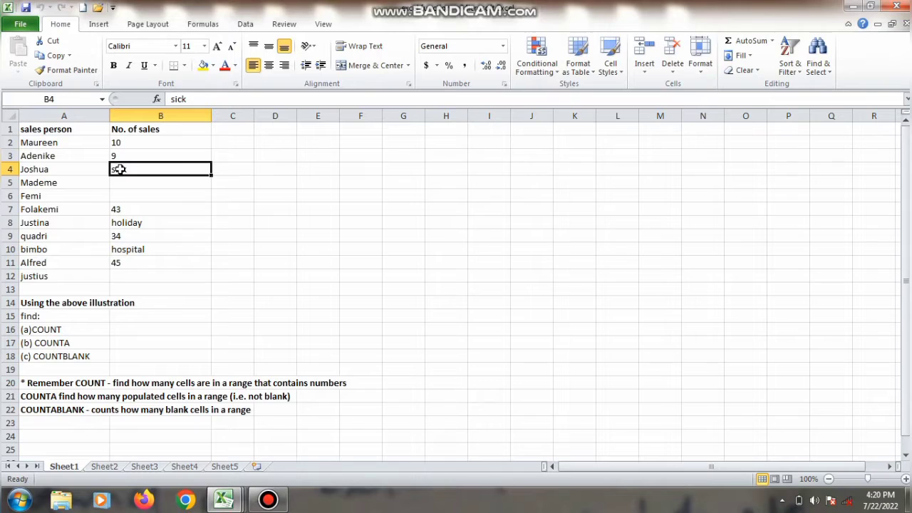
click(77, 185)
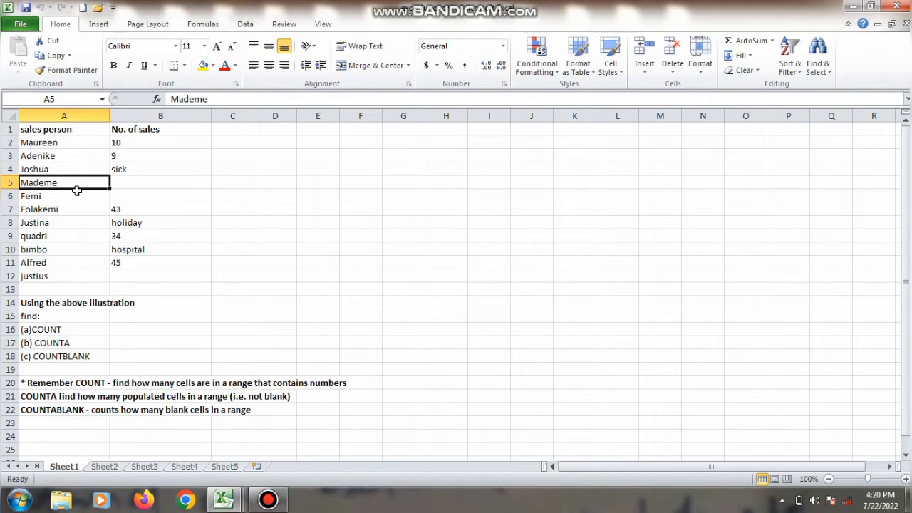
click(76, 191)
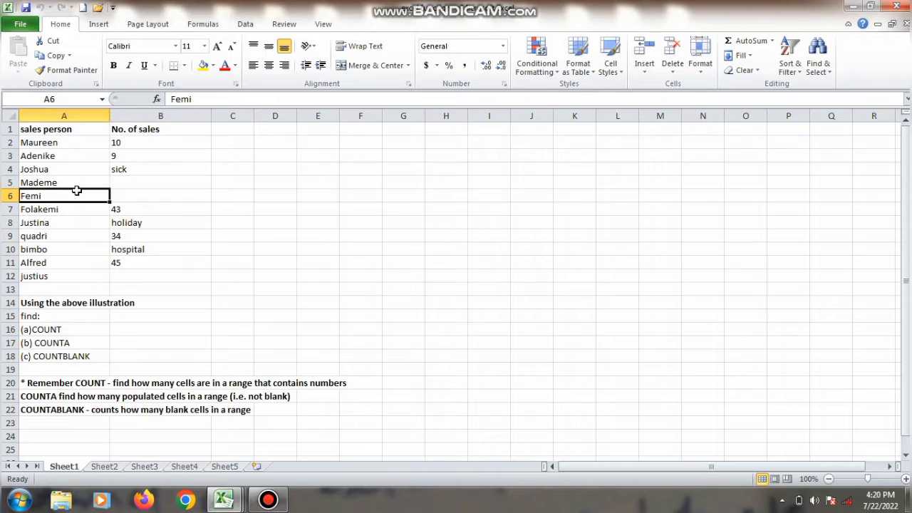
click(84, 220)
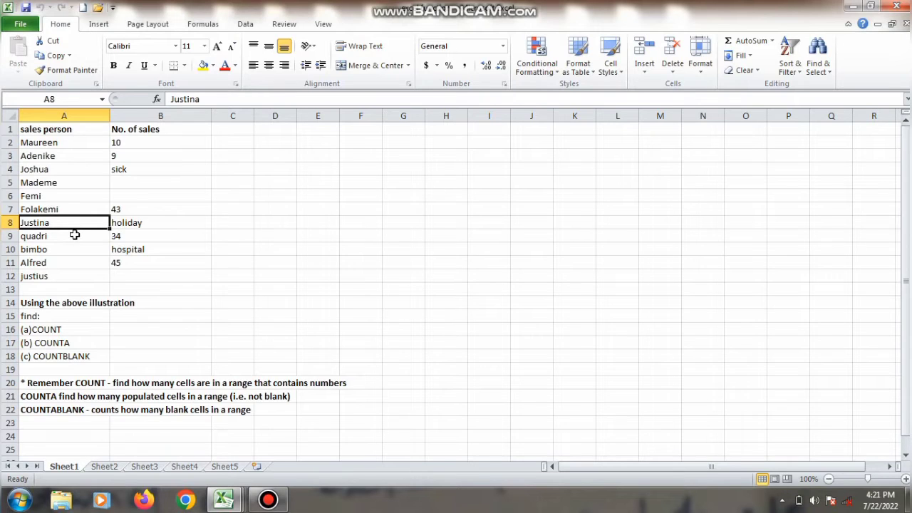
click(74, 235)
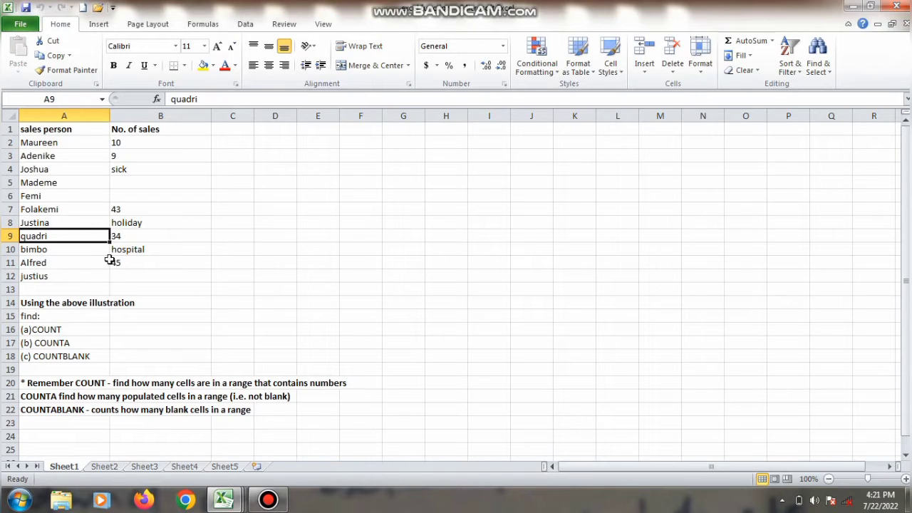
click(84, 275)
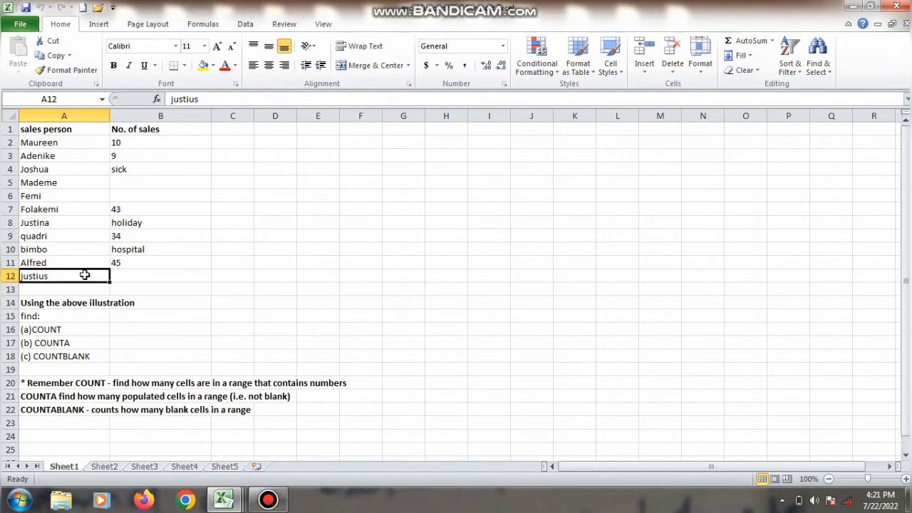
click(125, 272)
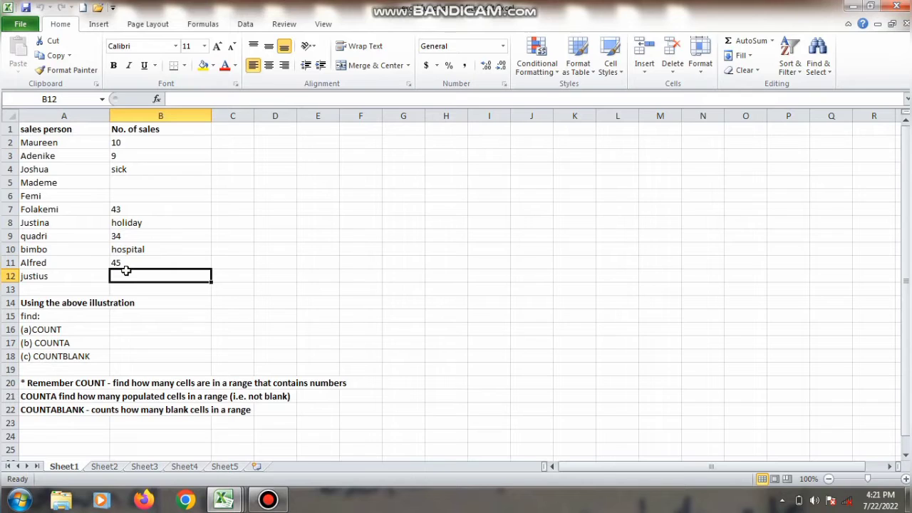
click(97, 329)
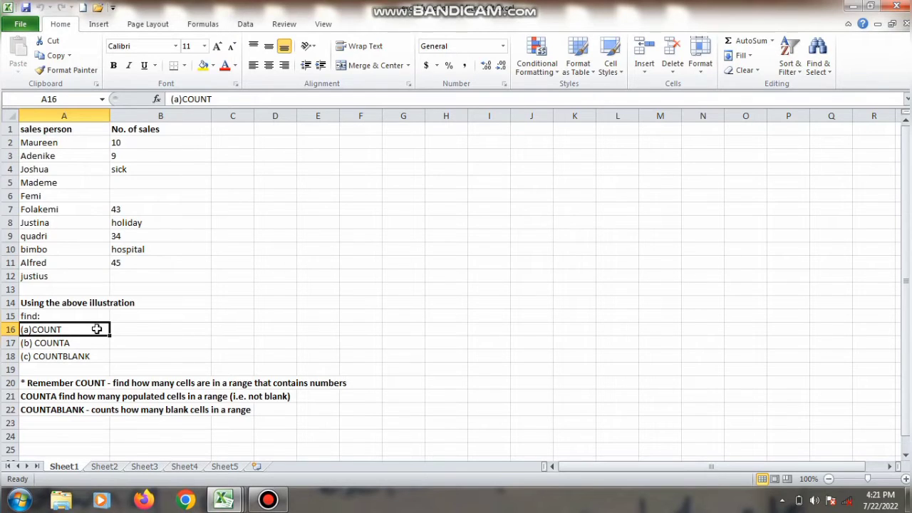
Enter =COUNT(B2:B12) in cell A24 to count the numeric entries in the No. of sales column.
click(55, 432)
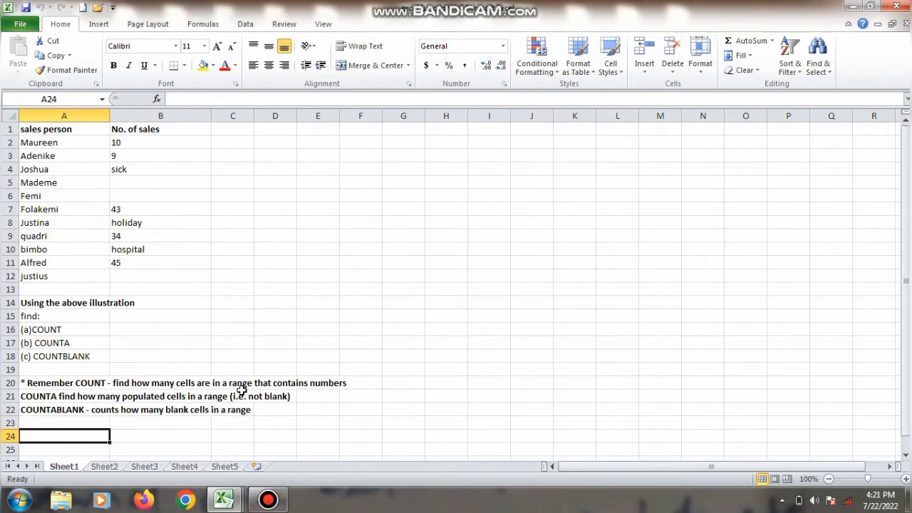
text(=count)
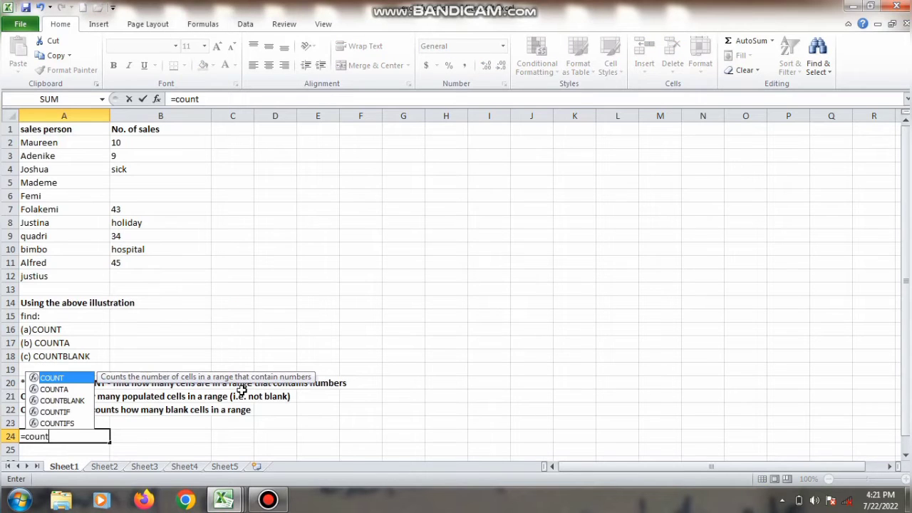
text(()
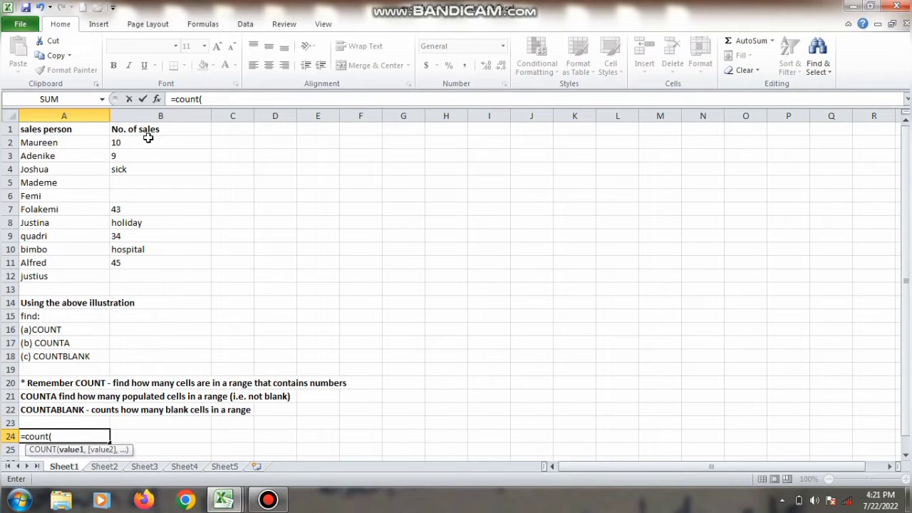
drag(147, 139, 142, 273)
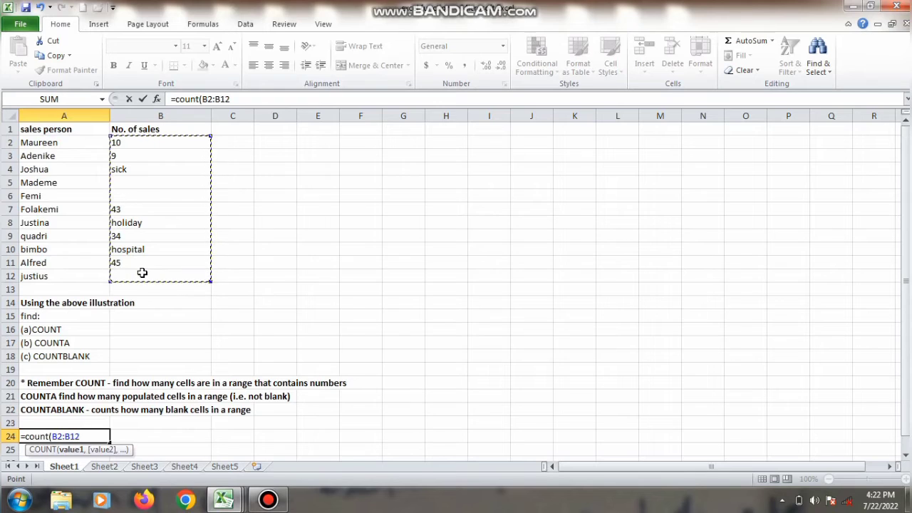
text())
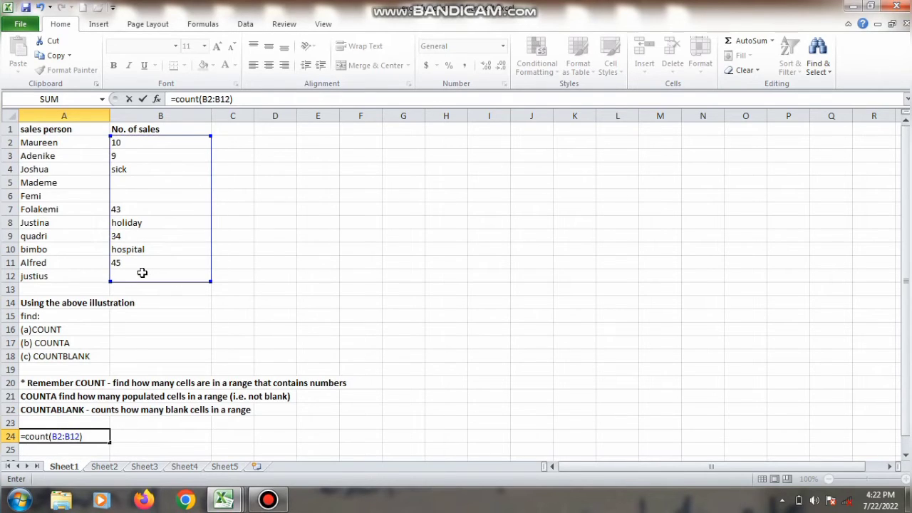
key(Return)
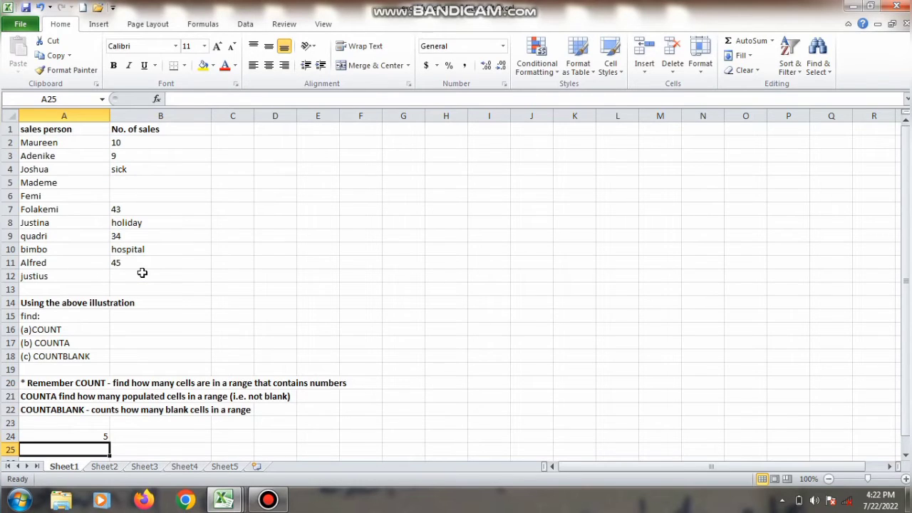
Check the numeric cells in the No. of sales column one by one against the COUNT result in A24.
click(135, 148)
click(135, 155)
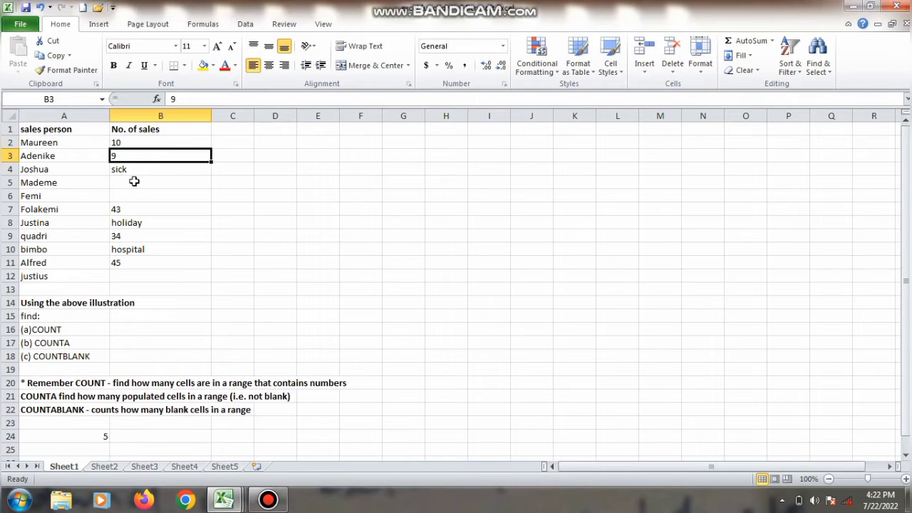
click(126, 209)
click(128, 235)
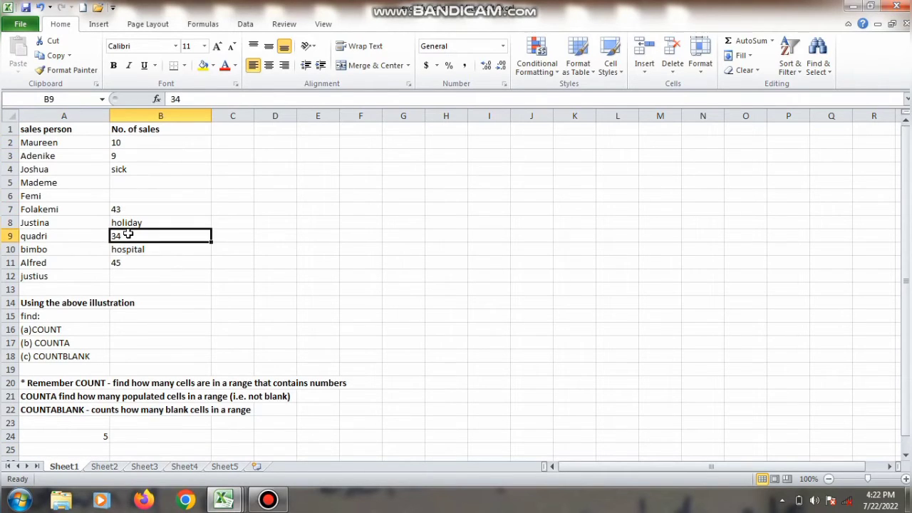
click(123, 263)
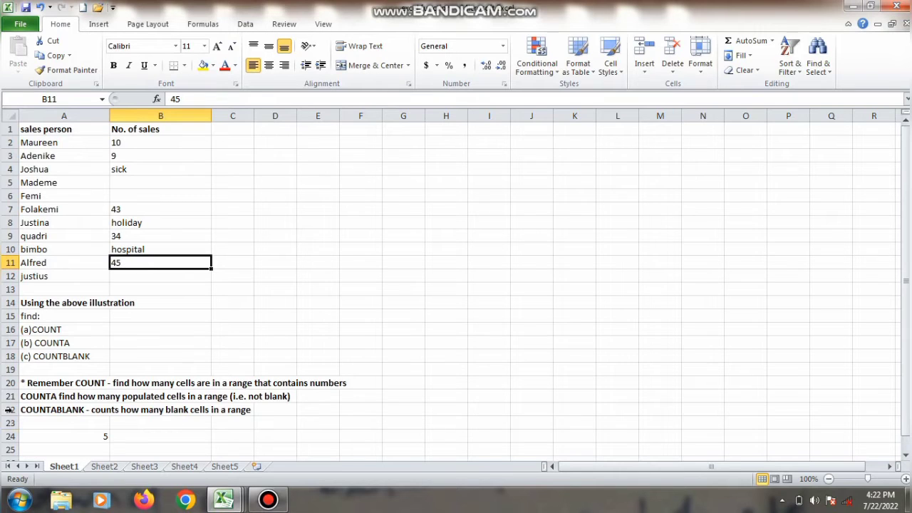
click(102, 434)
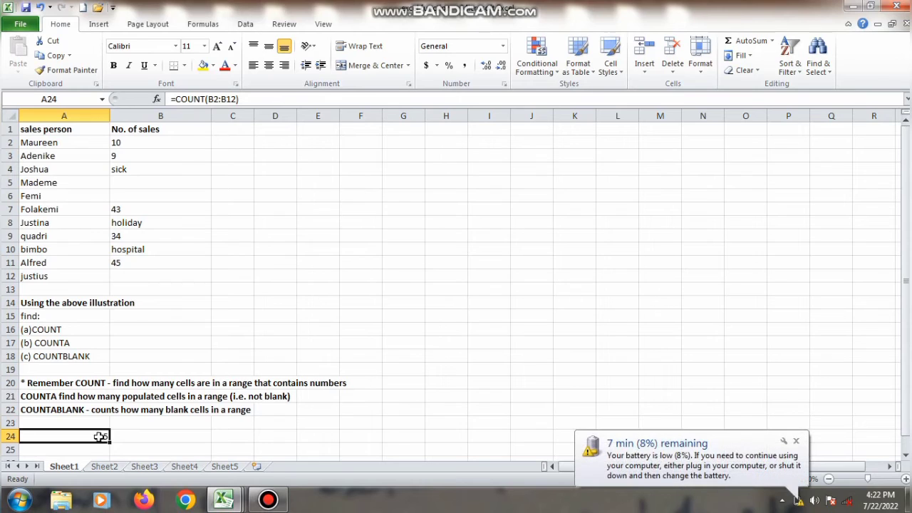
Enter =COUNTA(B2:B12) in cell A25 to count the populated cells in the No. of sales column.
click(66, 449)
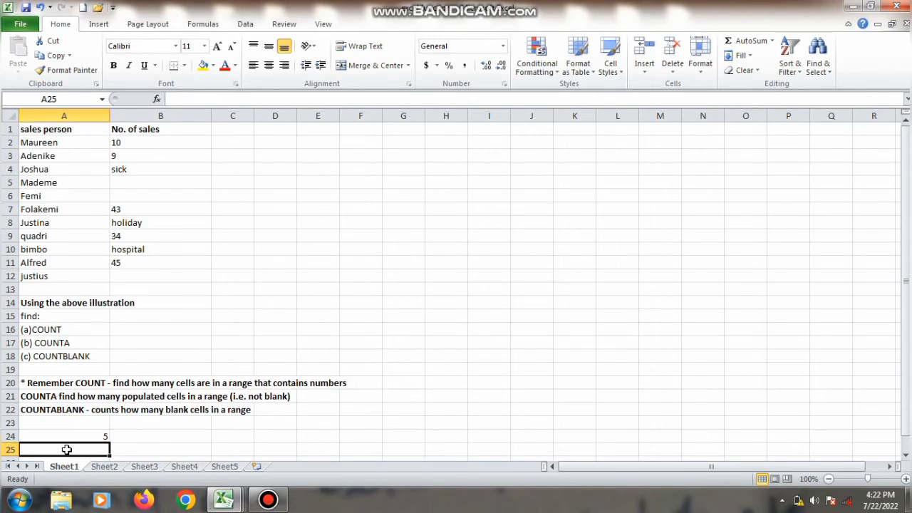
text(=counta)
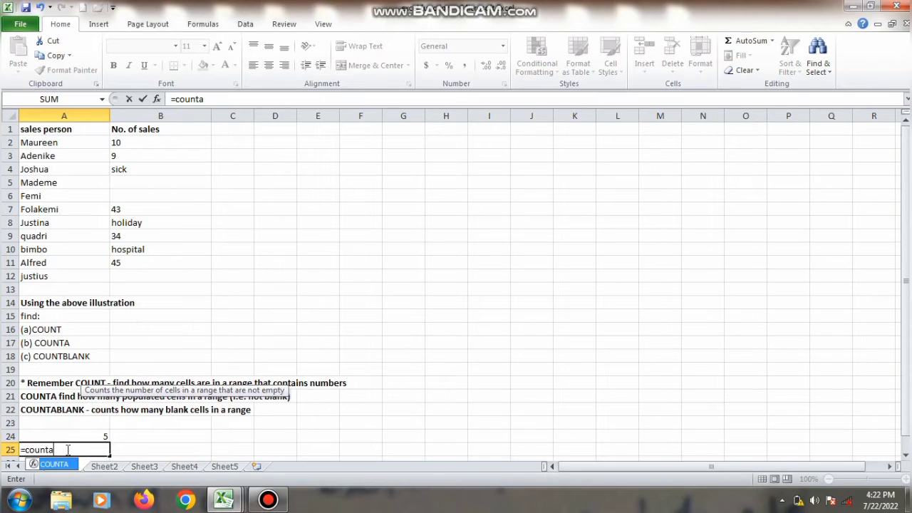
text(()
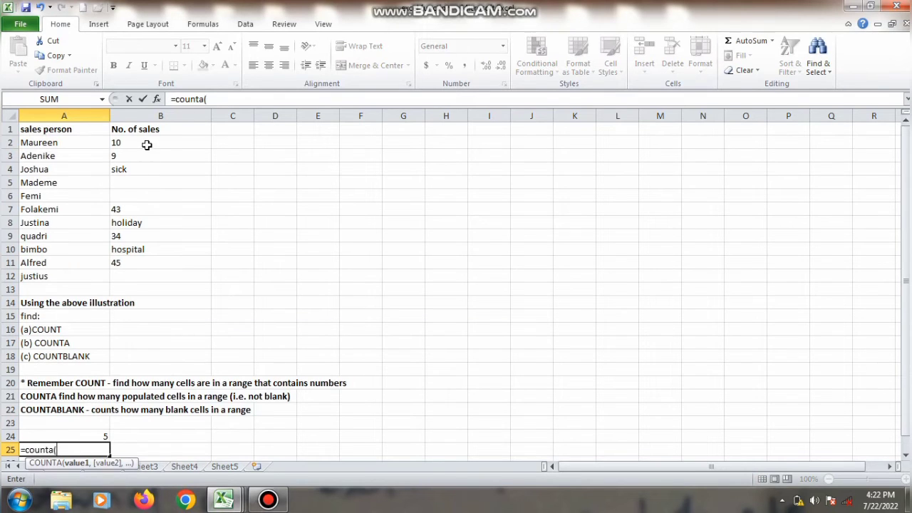
drag(146, 145, 139, 271)
text())
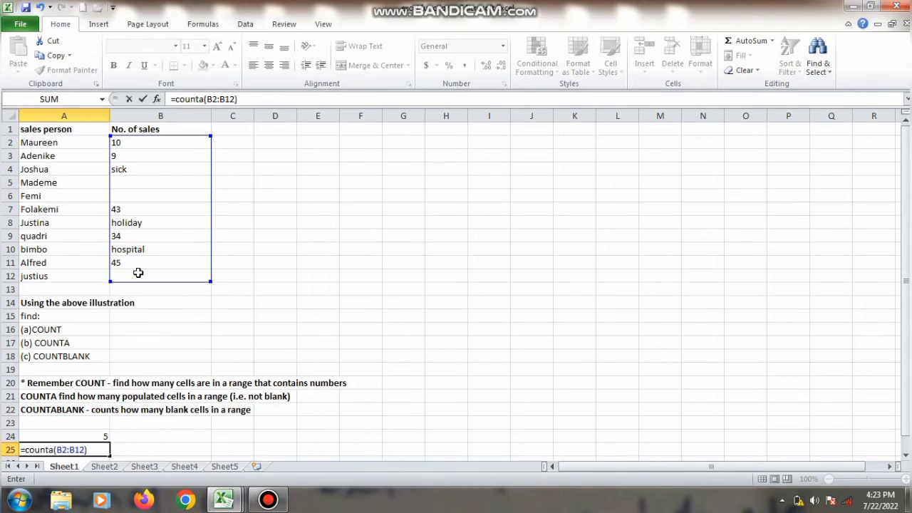
key(Return)
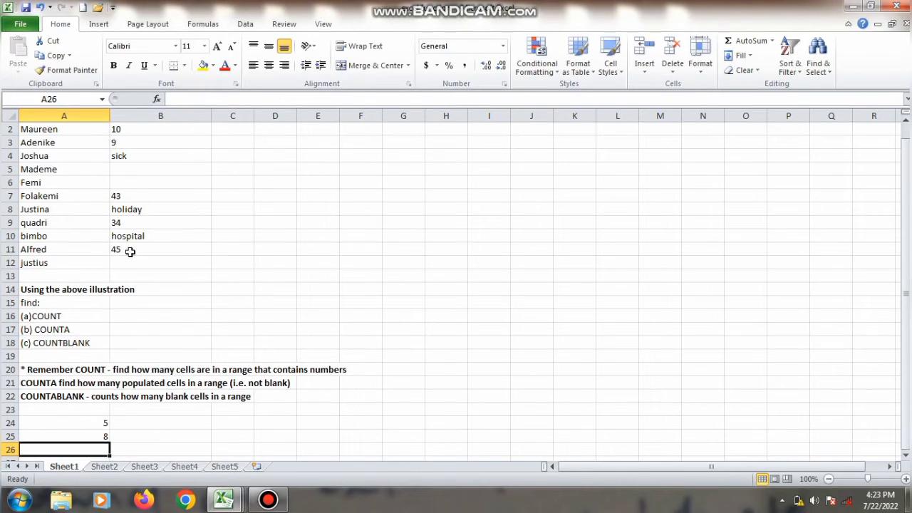
Go through the populated No. of sales cells from B2 to B11 to verify the COUNTA result.
click(136, 132)
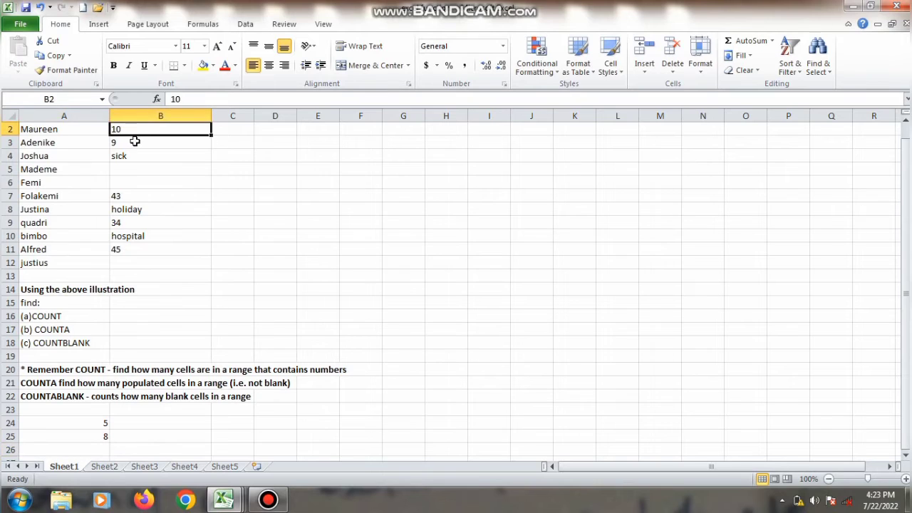
click(134, 143)
click(131, 156)
click(125, 194)
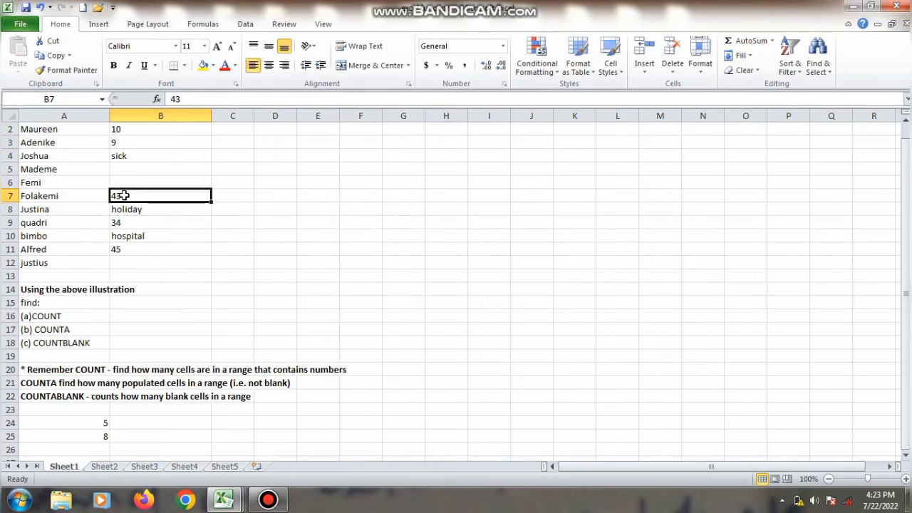
click(125, 208)
click(122, 222)
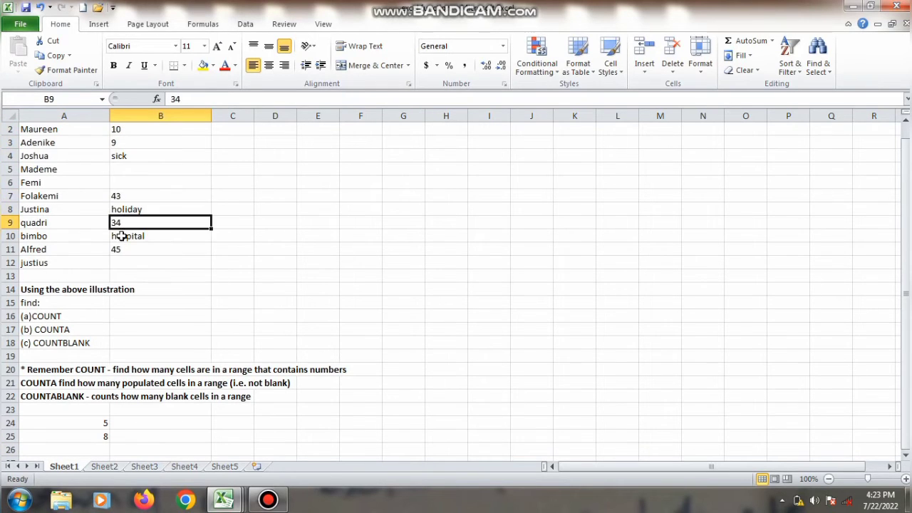
click(119, 237)
click(118, 250)
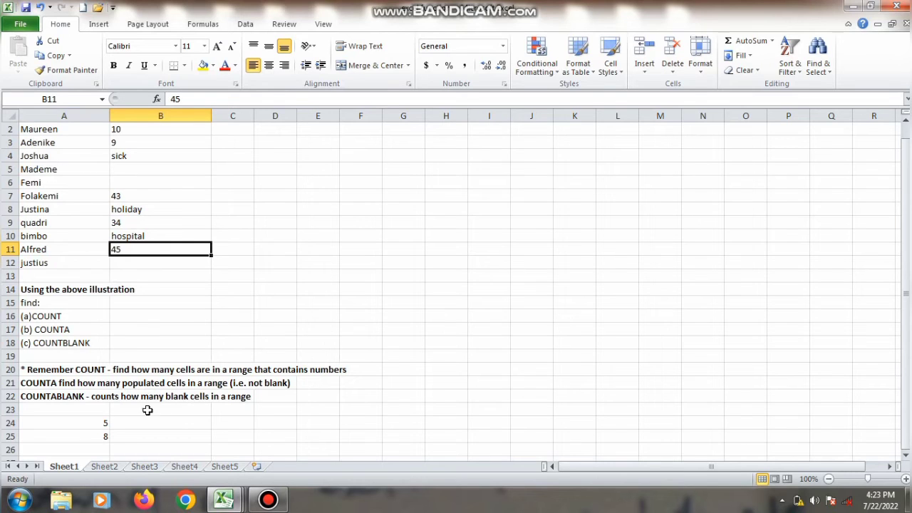
Enter =COUNTBLANK(B2:B12) in cell A26 to count the empty cells in the No. of sales column.
click(82, 448)
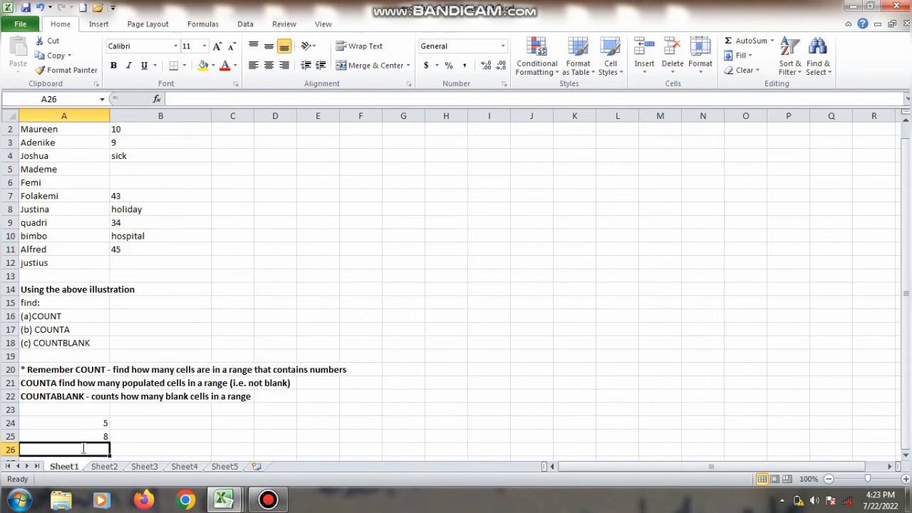
text(=countbla)
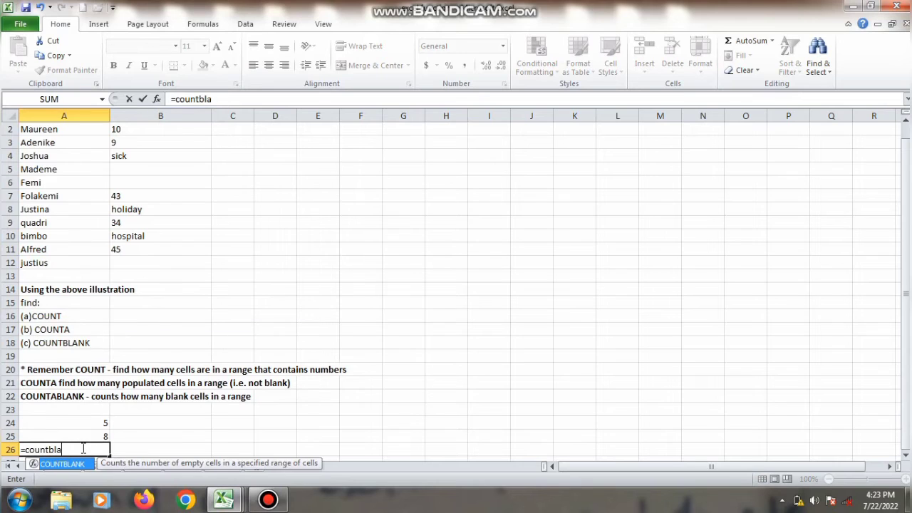
text(nk()
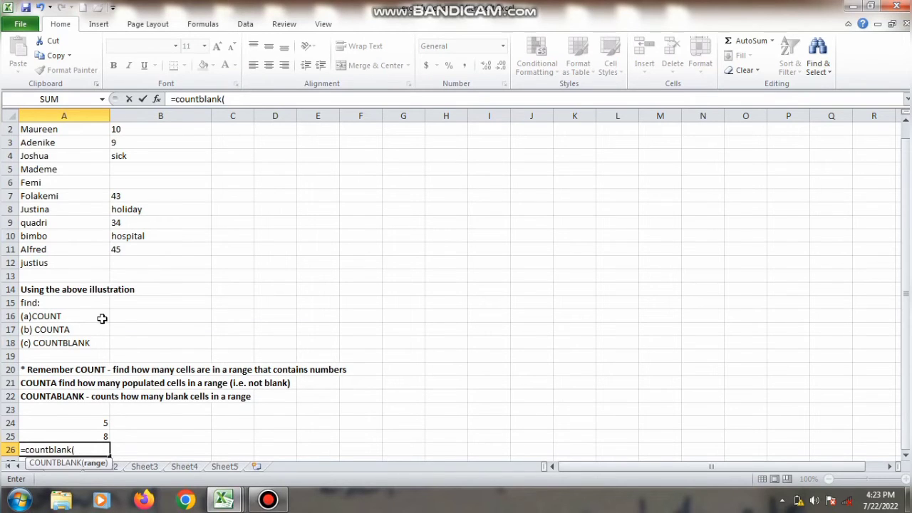
drag(136, 127, 129, 261)
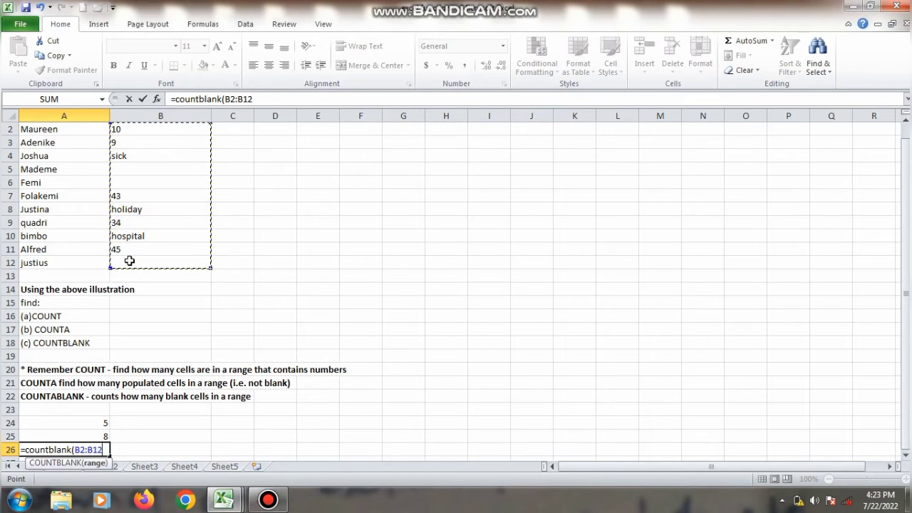
text())
key(Return)
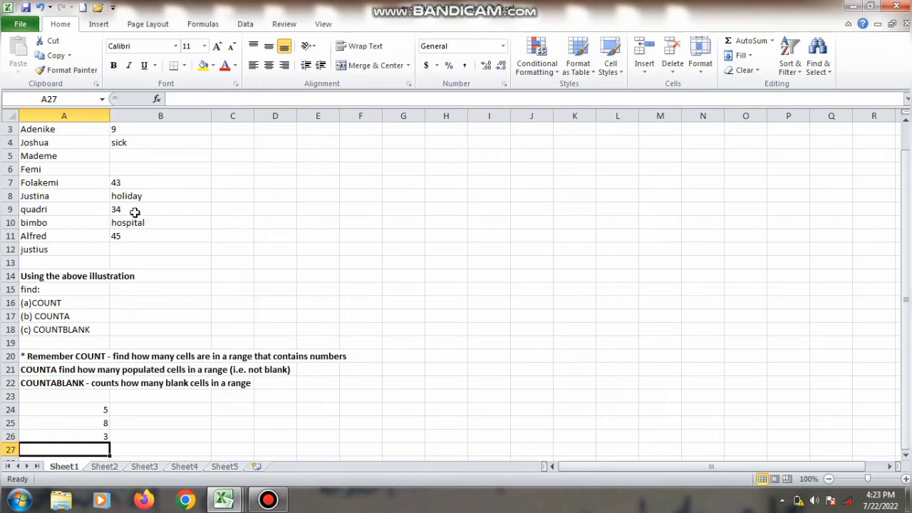
Check the empty No. of sales cells B5, B6 and B12 against the COUNTBLANK result, and dismiss the low-battery warning.
click(135, 160)
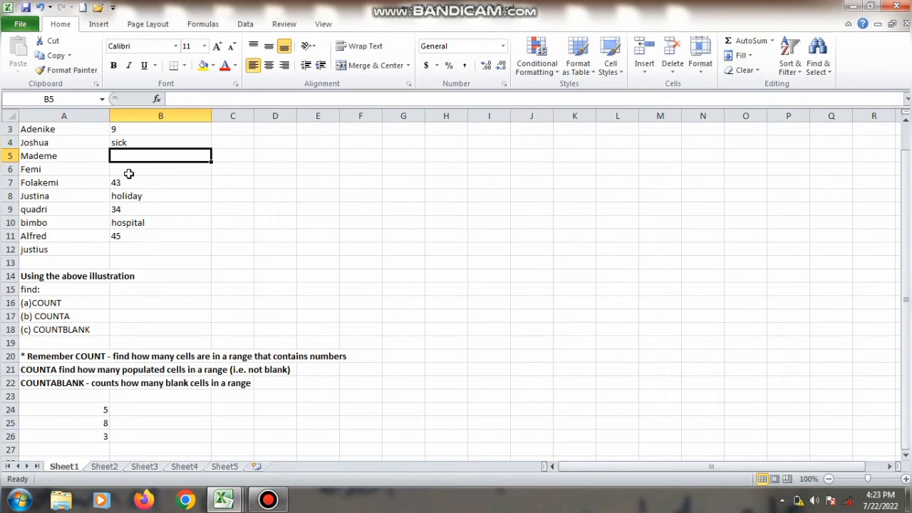
click(129, 174)
click(122, 249)
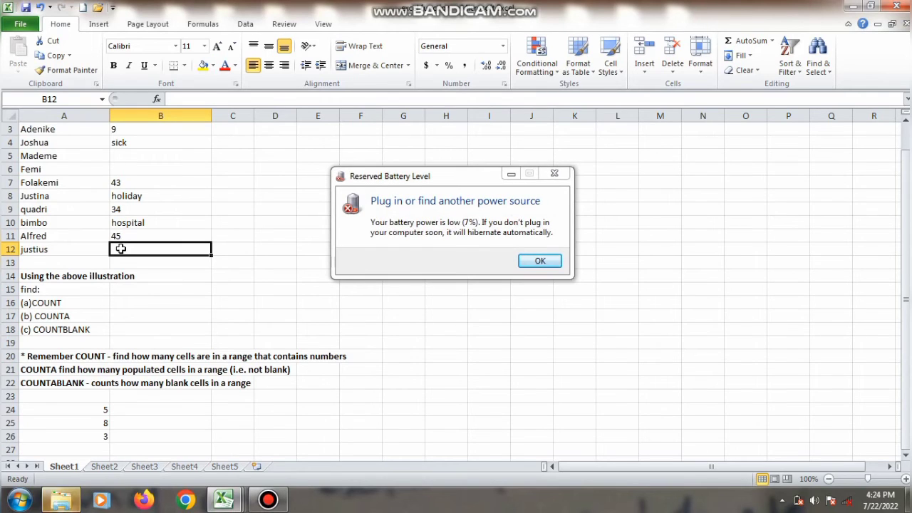
click(541, 259)
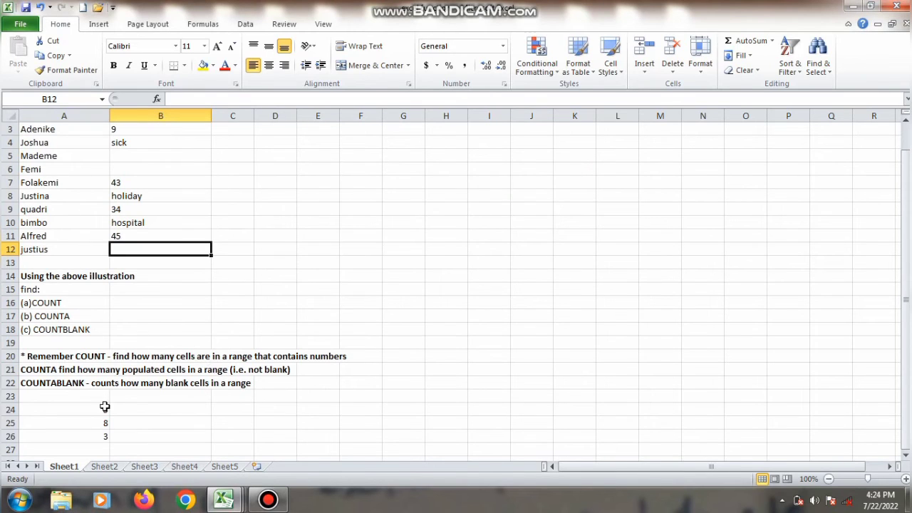
Open Sheet2 and go through the Name, Car, Trade and Rate headings of the COUNTIF example table.
click(104, 467)
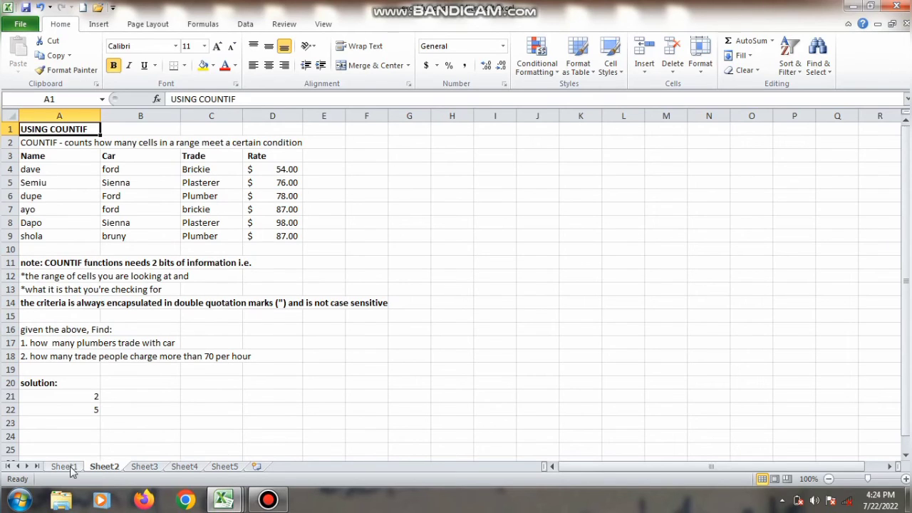
click(72, 157)
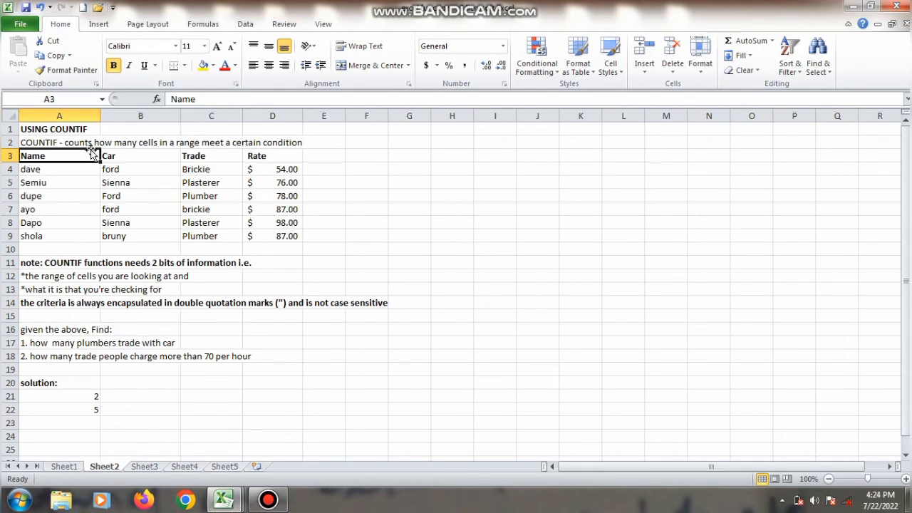
click(123, 157)
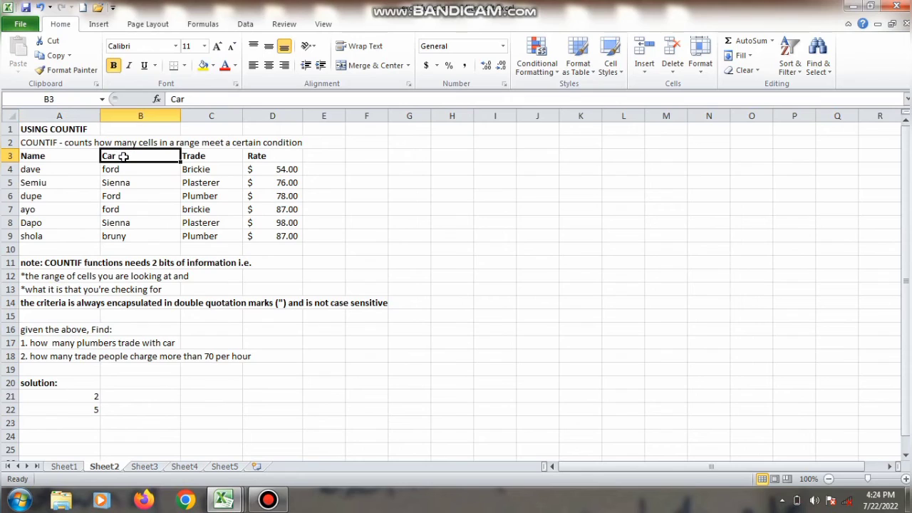
click(191, 151)
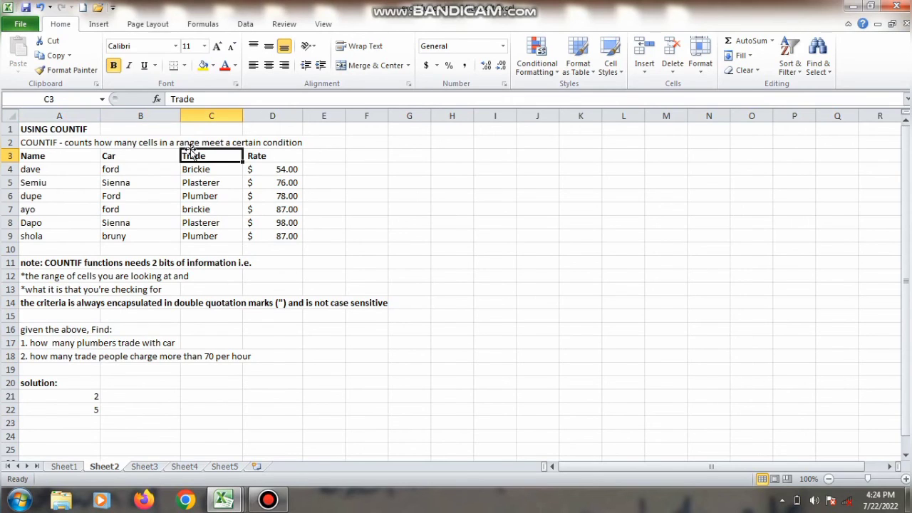
click(263, 154)
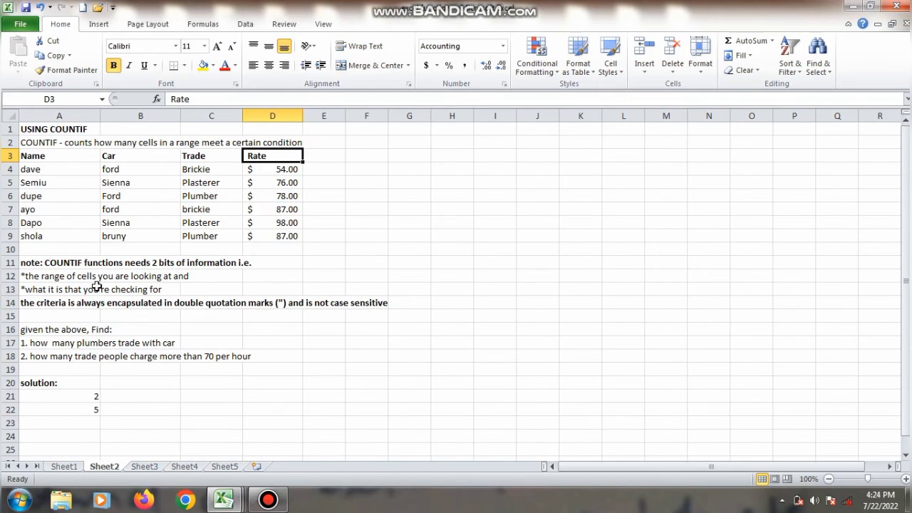
Clear the existing COUNTIF answers from cells A21:A22 under the solution heading, leaving A21 selected.
drag(92, 393, 90, 419)
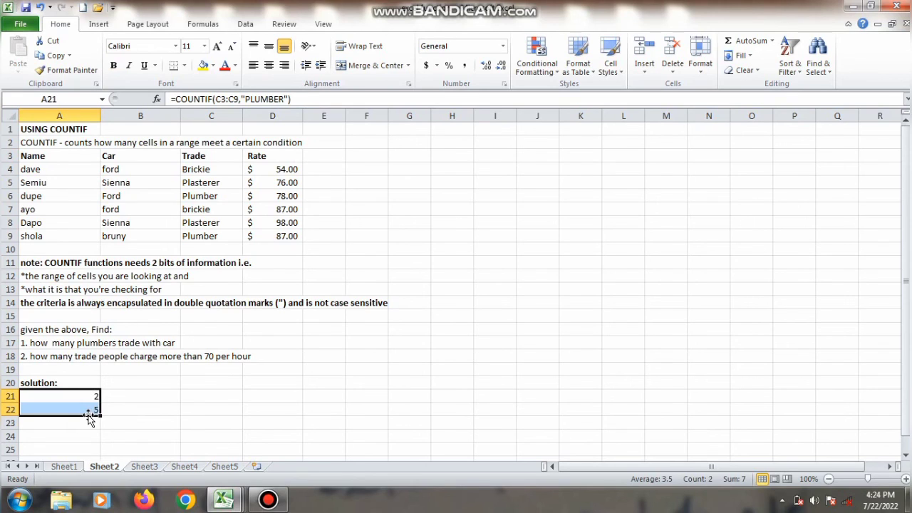
key(Delete)
click(69, 400)
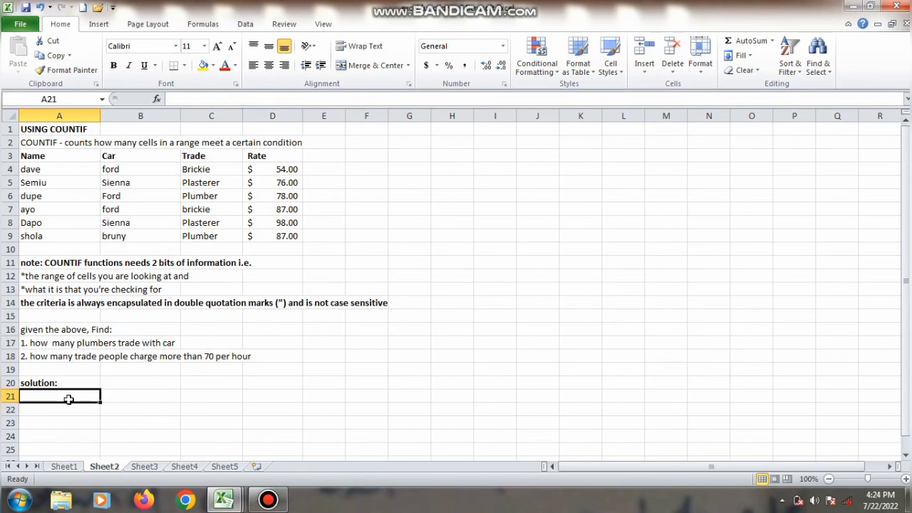